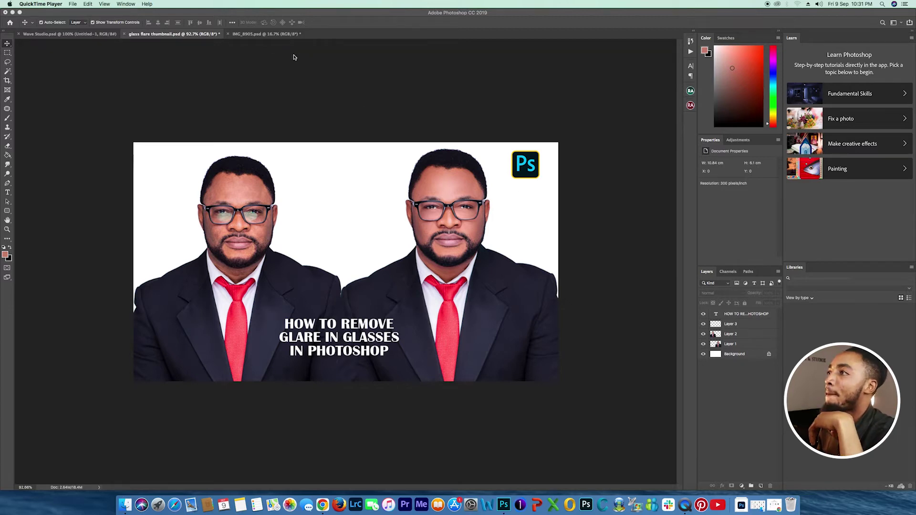
Switch to the IMG_8905.psd portrait document and zoom in.
click(254, 39)
click(254, 37)
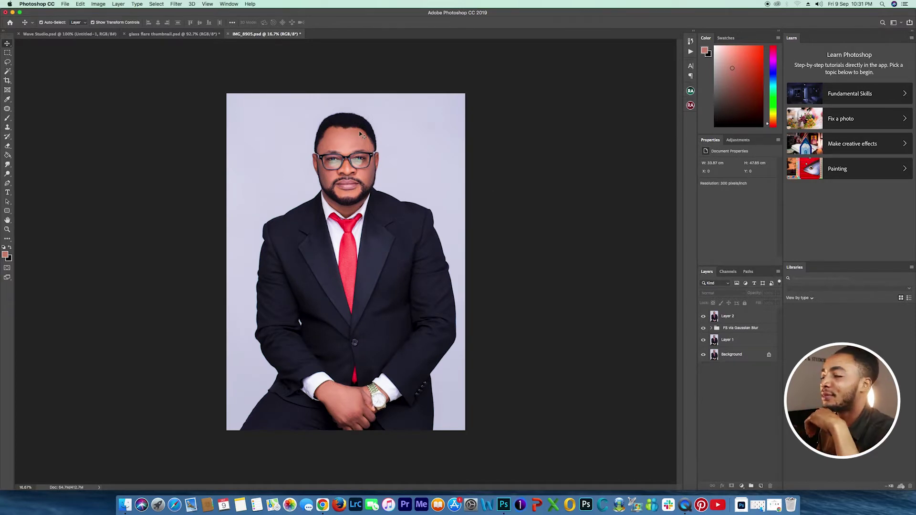
scroll(366, 139, up, 3)
scroll(372, 144, up, 5)
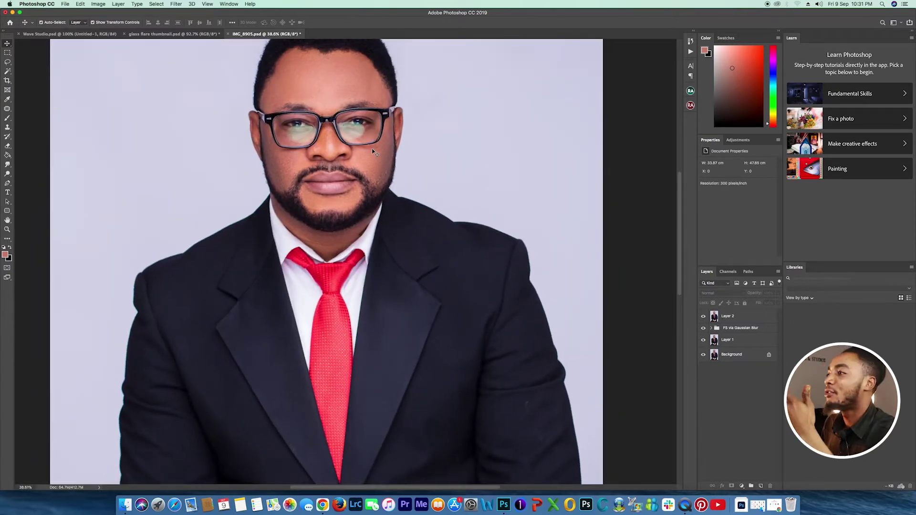
Centre the view on the face and glasses, then select Layer 2.
drag(363, 143, 352, 209)
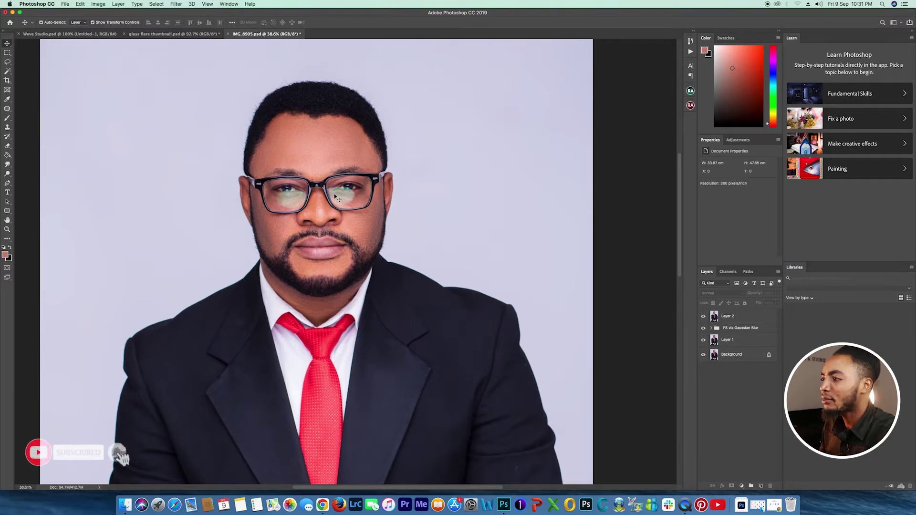
drag(334, 193, 333, 201)
scroll(334, 202, up, 3)
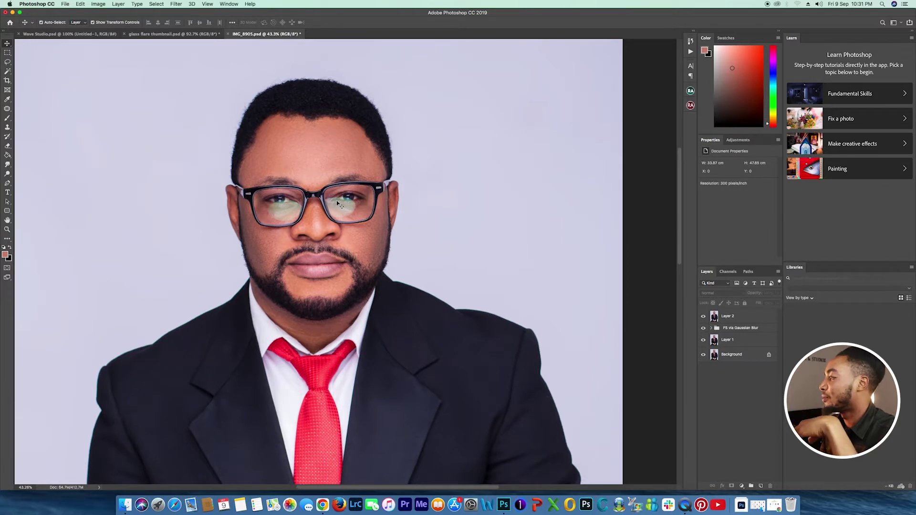
click(732, 318)
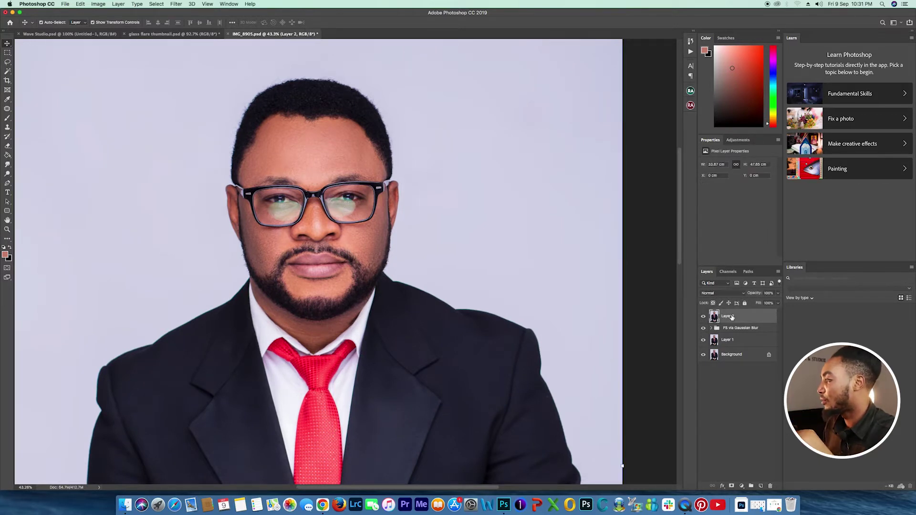
Select all layers from Layer 2 down to Background and merge them into one.
click(736, 329)
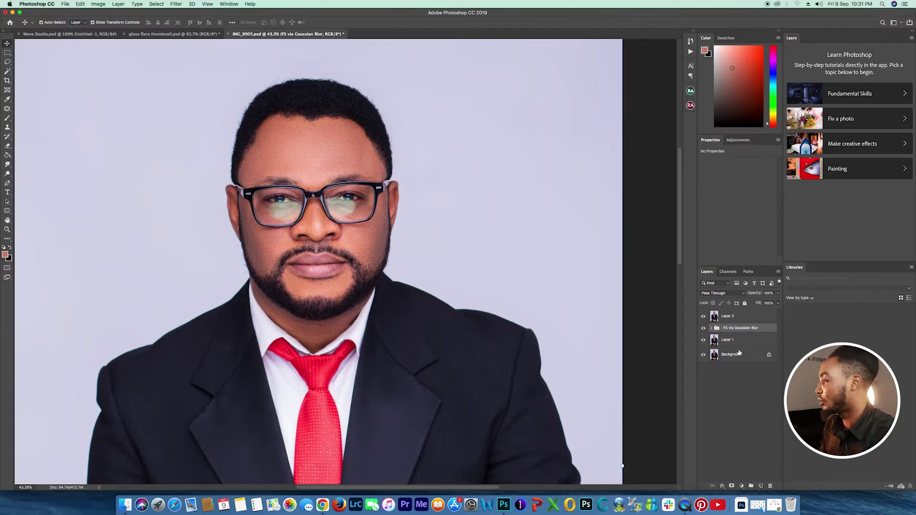
click(734, 319)
shift+click(745, 356)
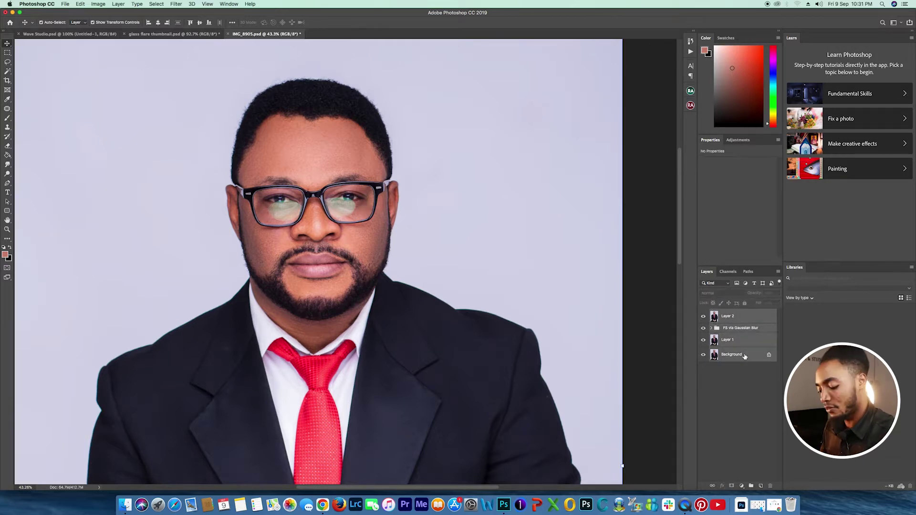
key(super+e)
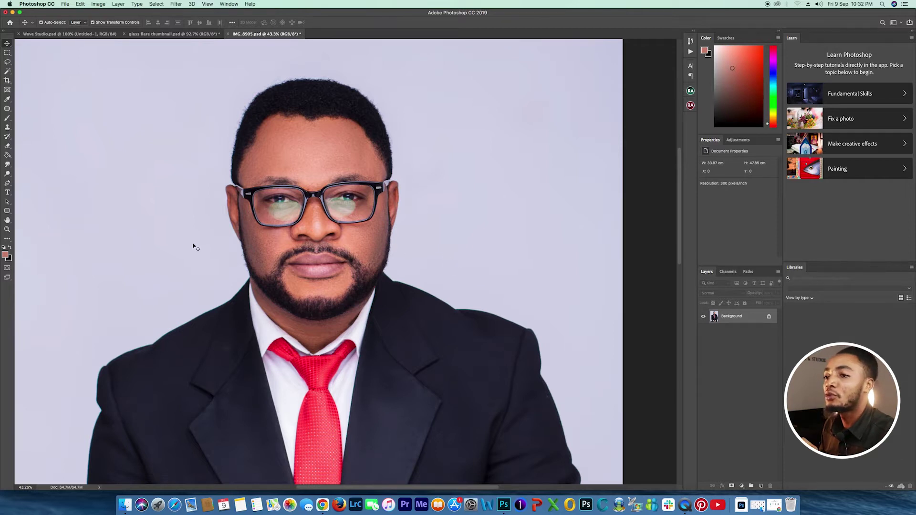
Set the foreground painting colour to white.
click(7, 256)
drag(493, 257, 491, 252)
click(654, 248)
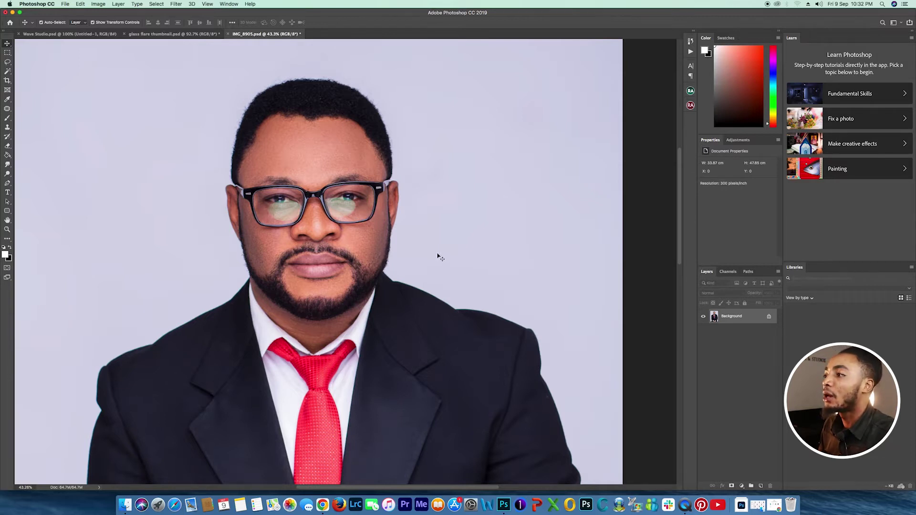
Add a new layer above the Background and rename it 'Glare removal'.
scroll(336, 212, up, 2)
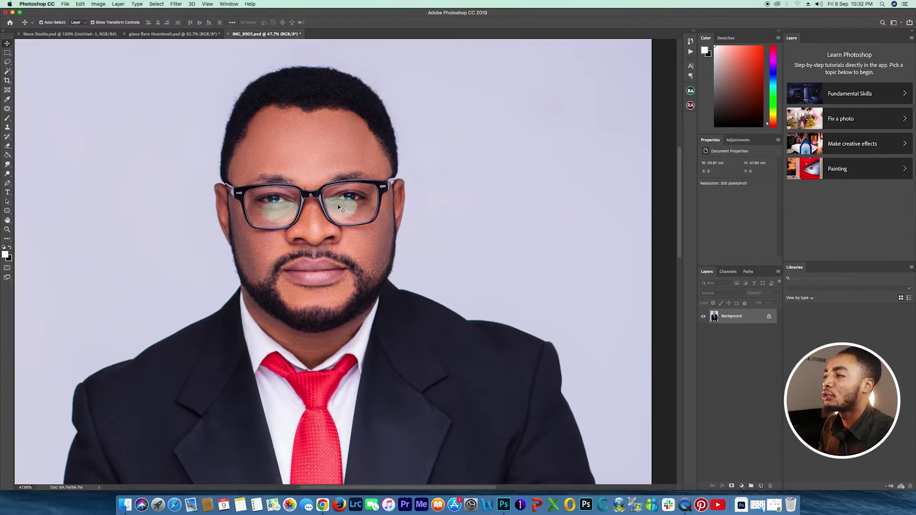
scroll(339, 208, up, 1)
scroll(341, 209, down, 2)
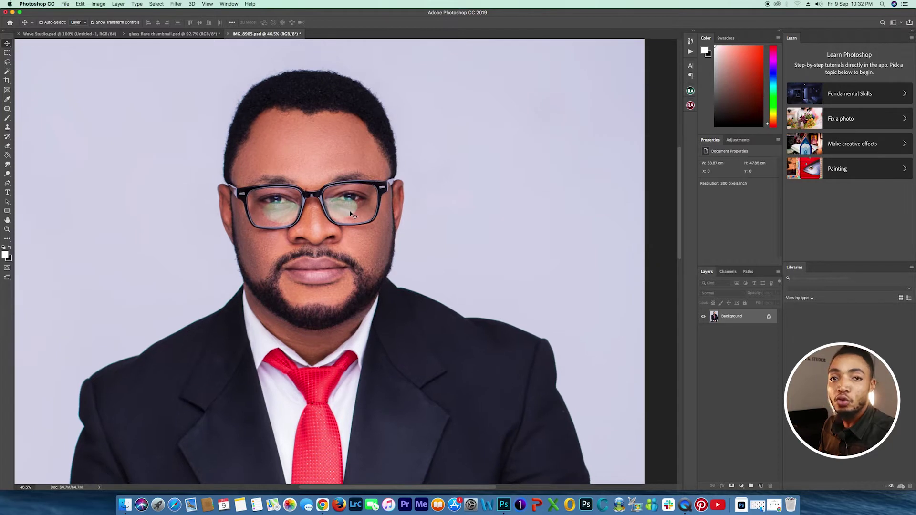
click(762, 487)
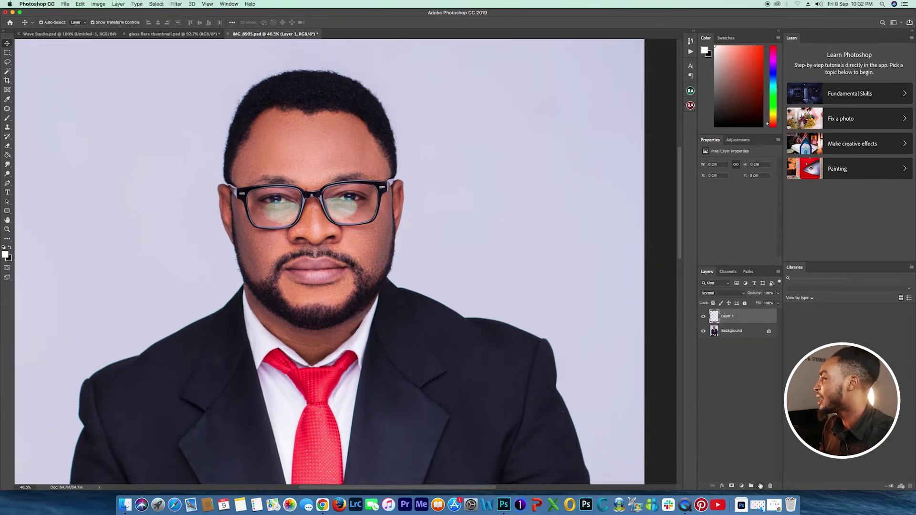
double_click(729, 317)
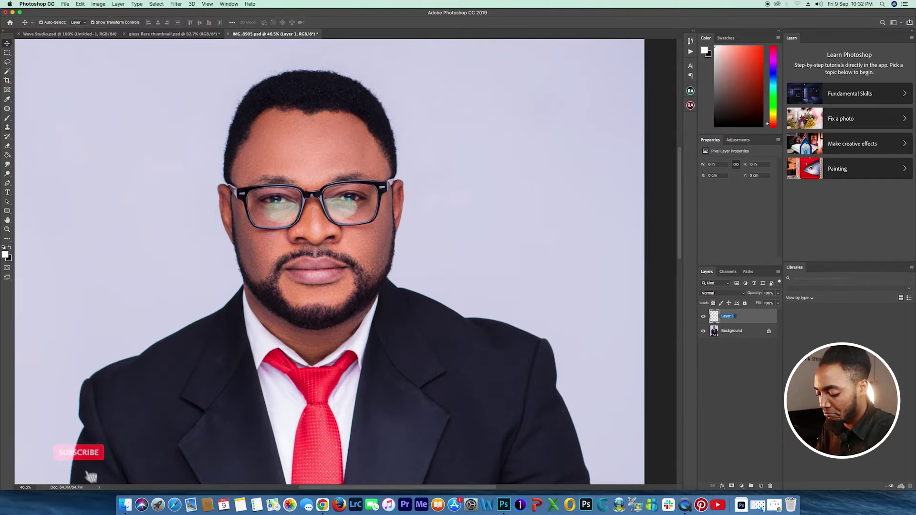
text(G)
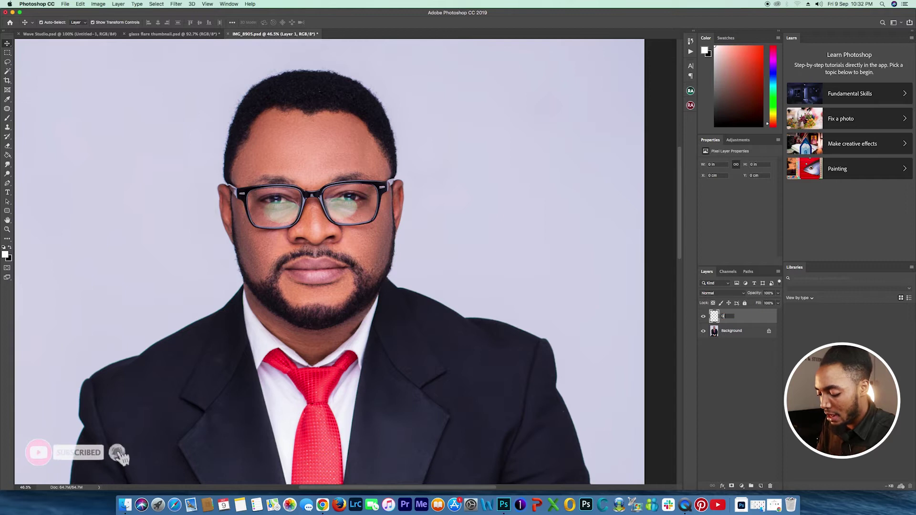
text(lare removal)
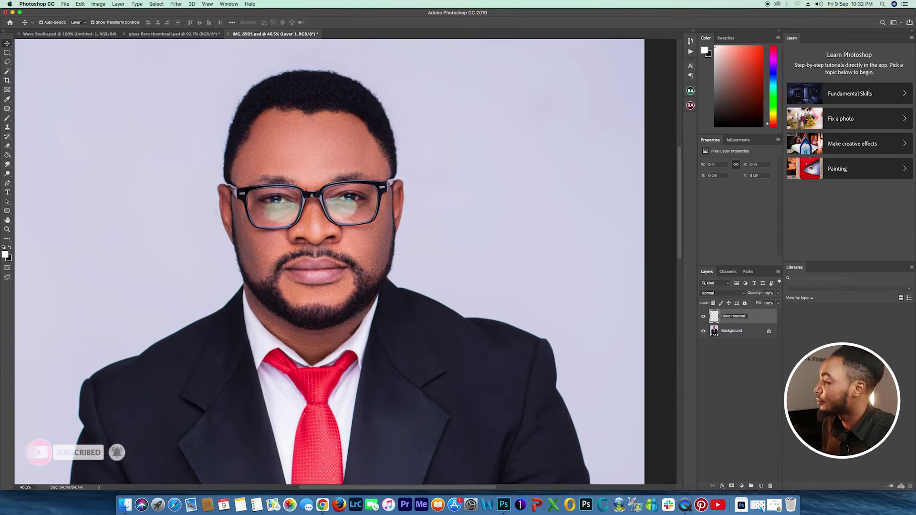
key(Return)
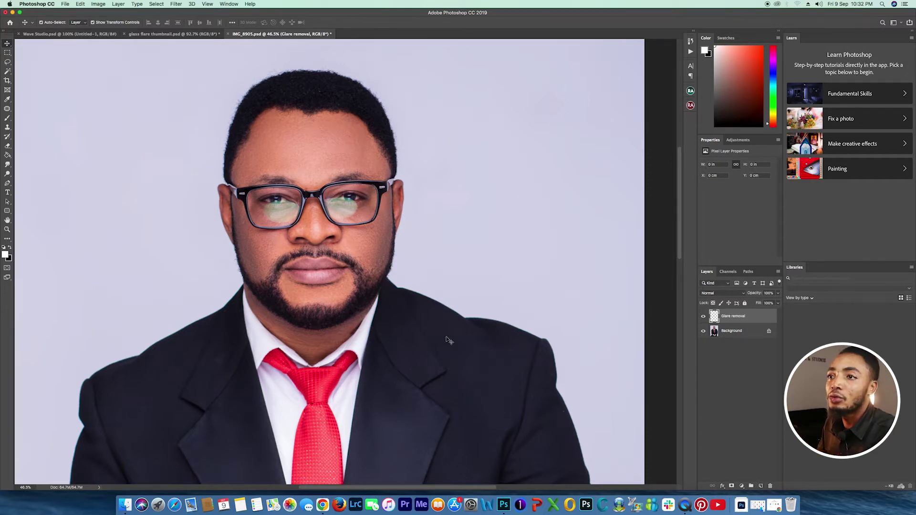
click(8, 118)
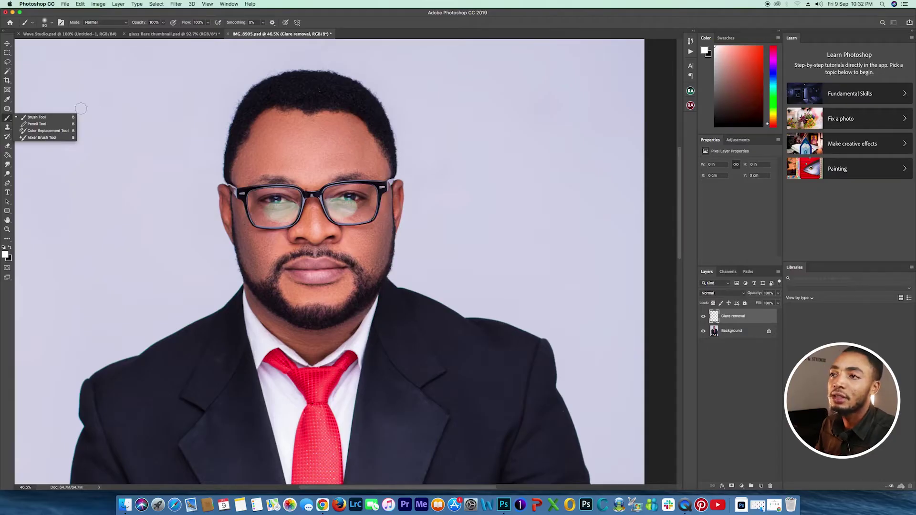
Paint over the glare on the left lens with the Brush Tool on the Glare removal layer.
click(45, 117)
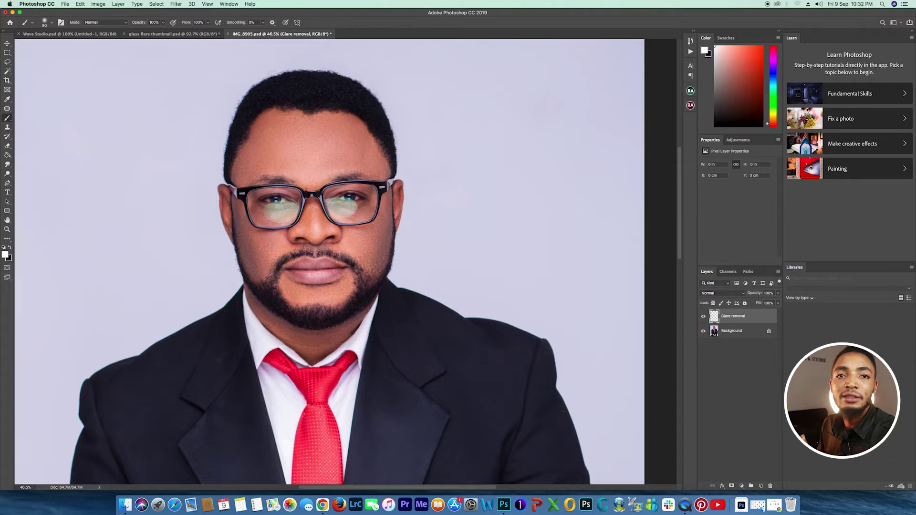
drag(285, 216, 260, 218)
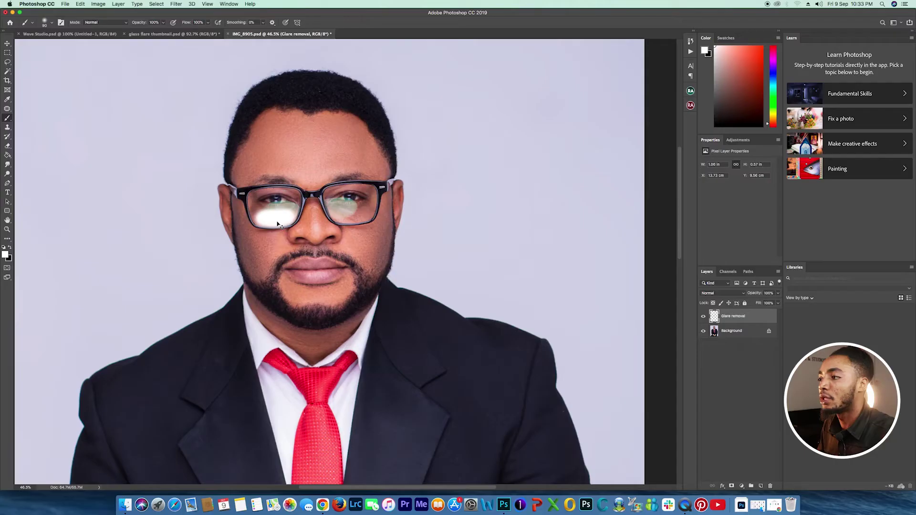
drag(294, 213, 278, 224)
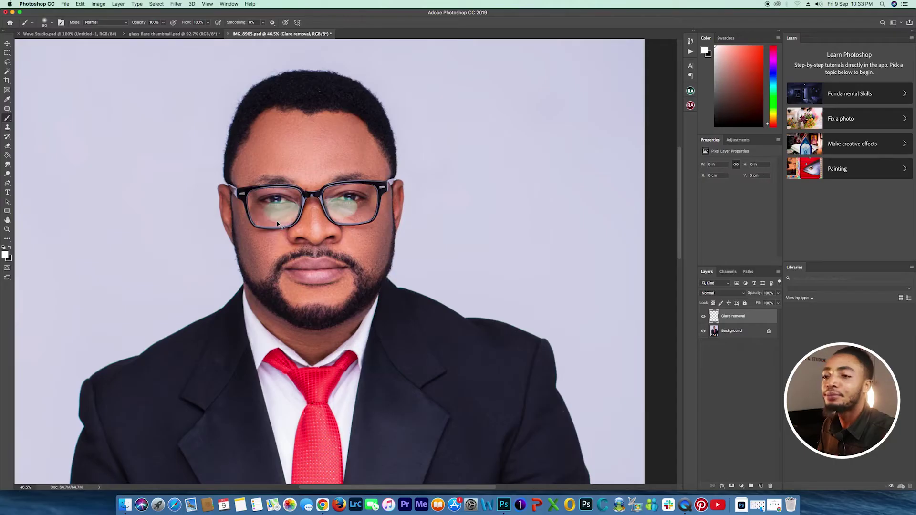
click(6, 254)
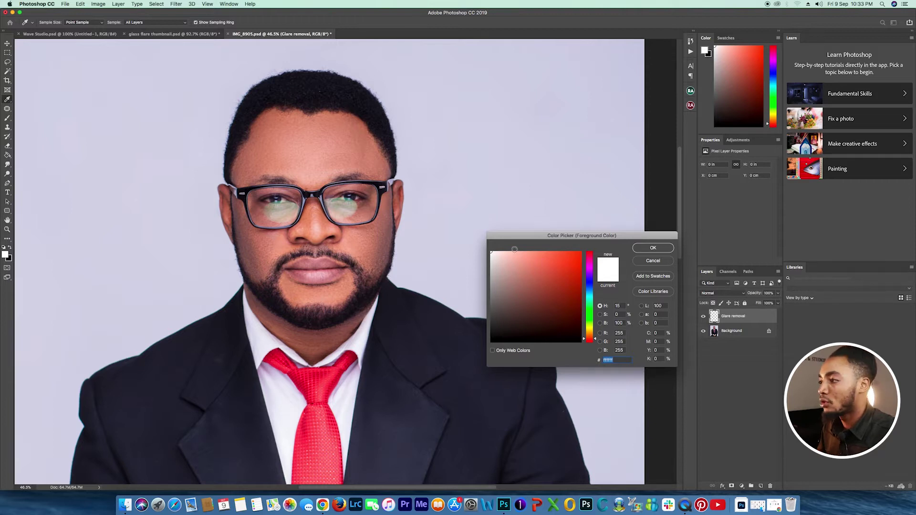
Sample the cheek skin tone c69285 as the foreground colour and keep the standard Brush Tool.
click(275, 220)
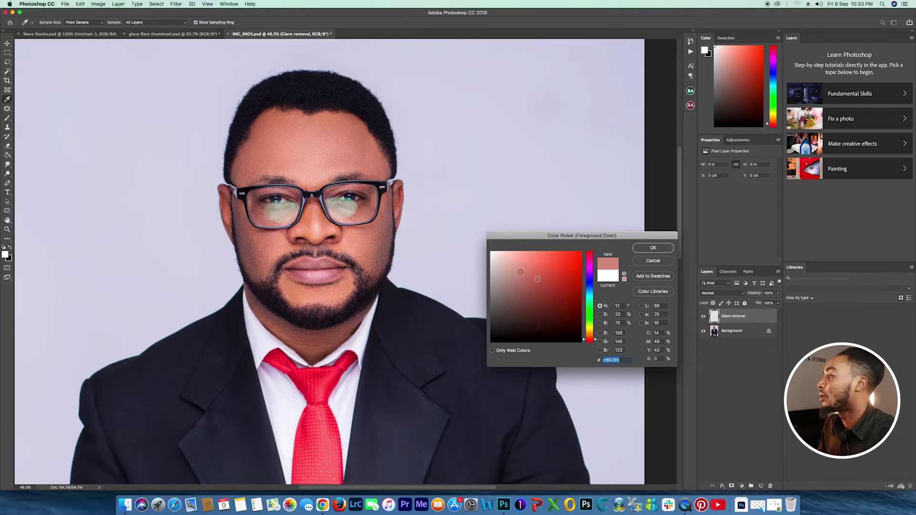
click(651, 249)
key(b)
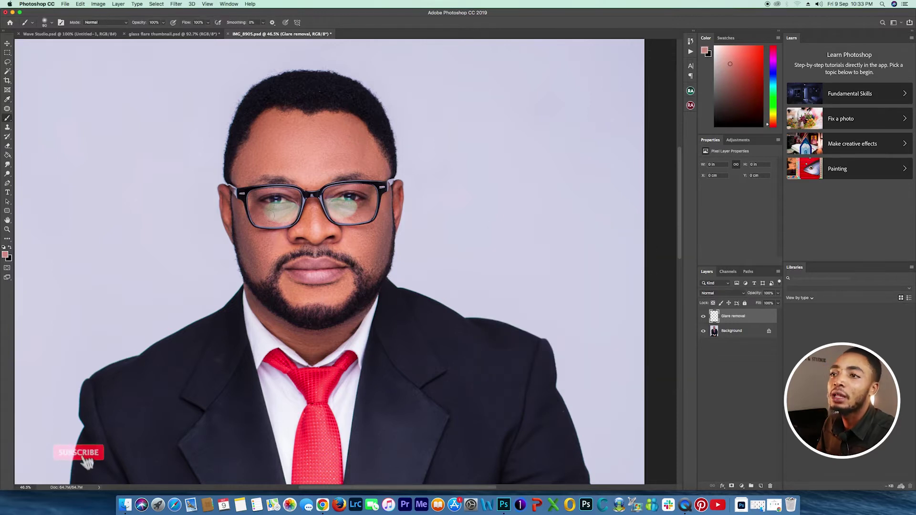
right_click(8, 118)
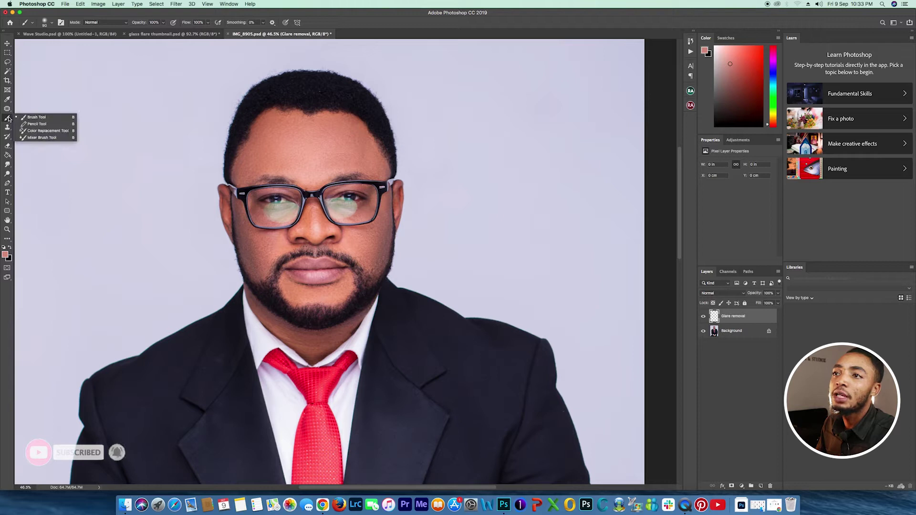
click(29, 118)
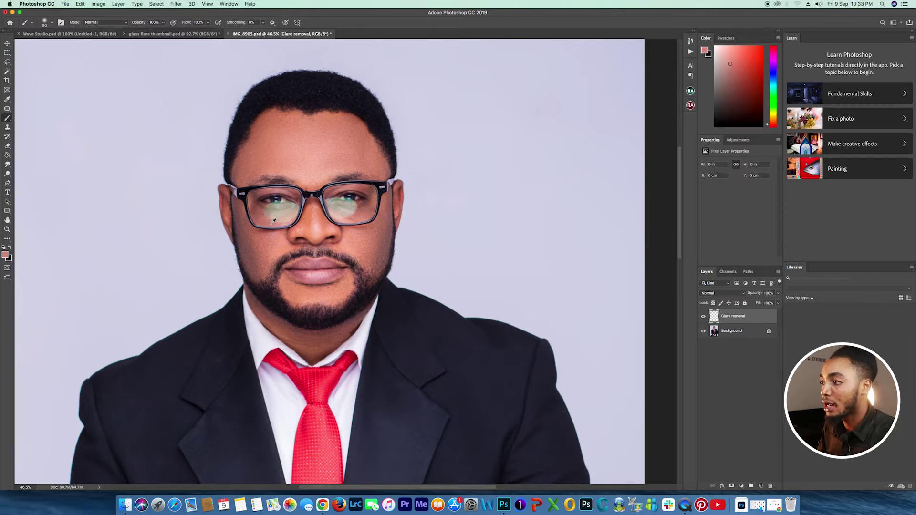
Undo the pinkish brush stroke on the left lens.
alt+click(275, 219)
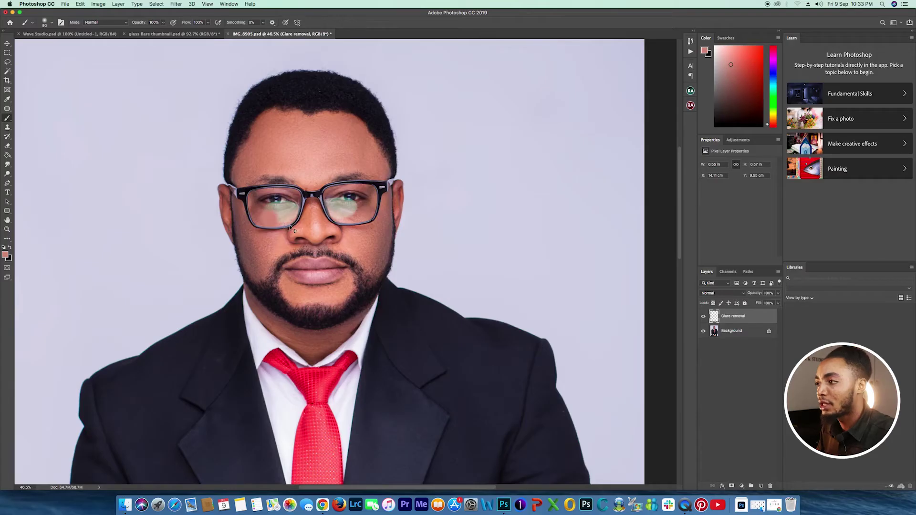
key(super+z)
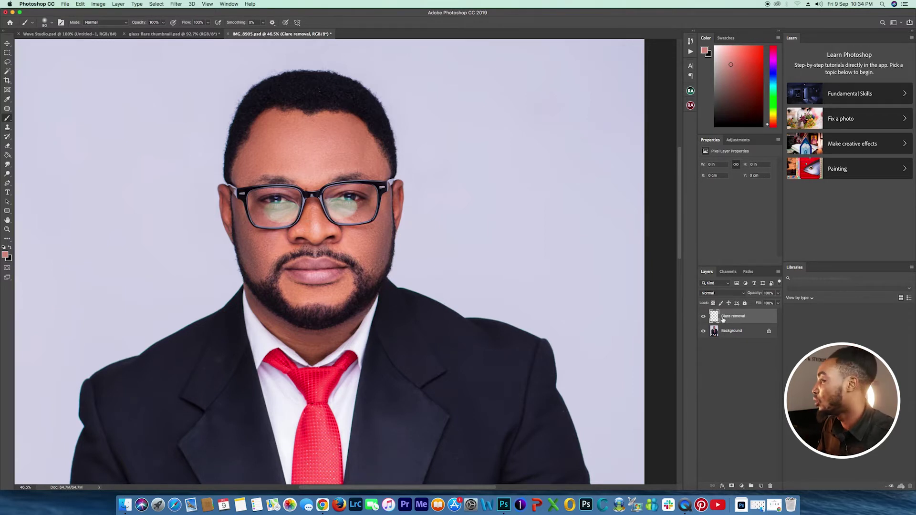
Set the Glare removal layer to Color blending and paint a sampled tone over the left lens glare.
click(721, 293)
click(727, 450)
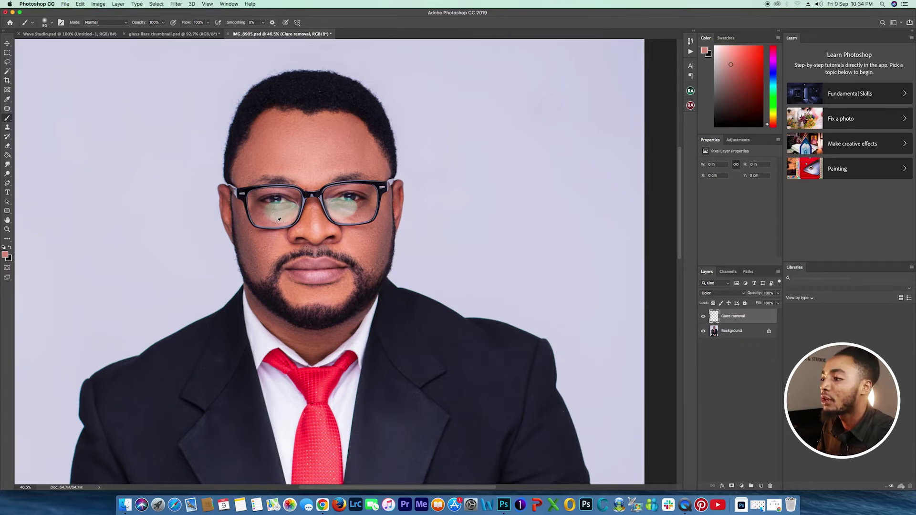
alt+click(278, 221)
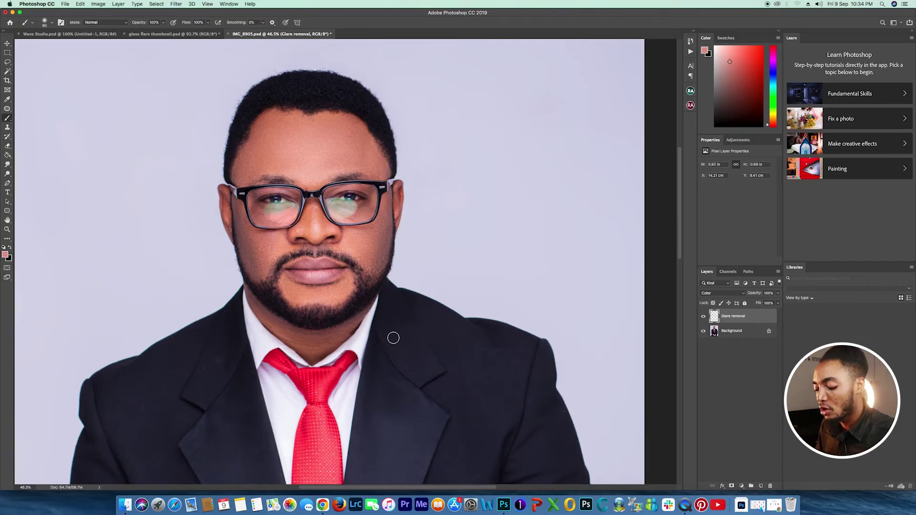
key(super+z)
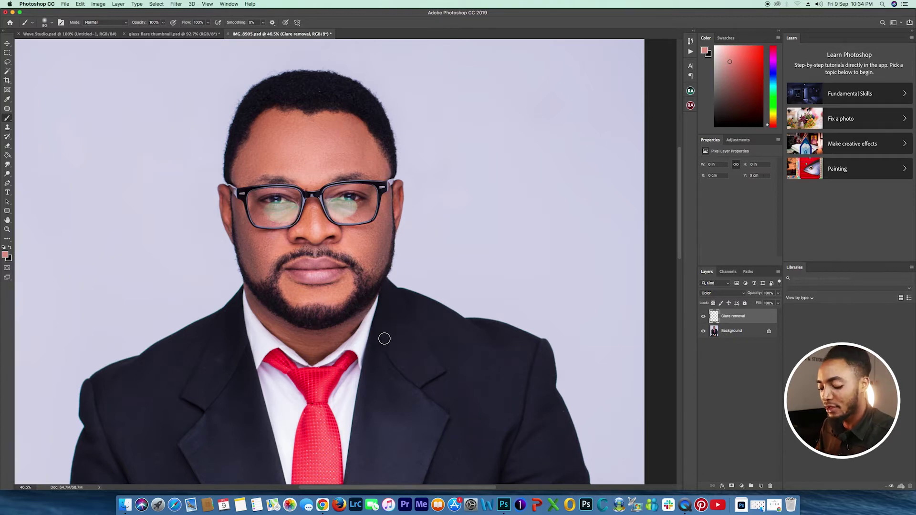
alt+click(269, 215)
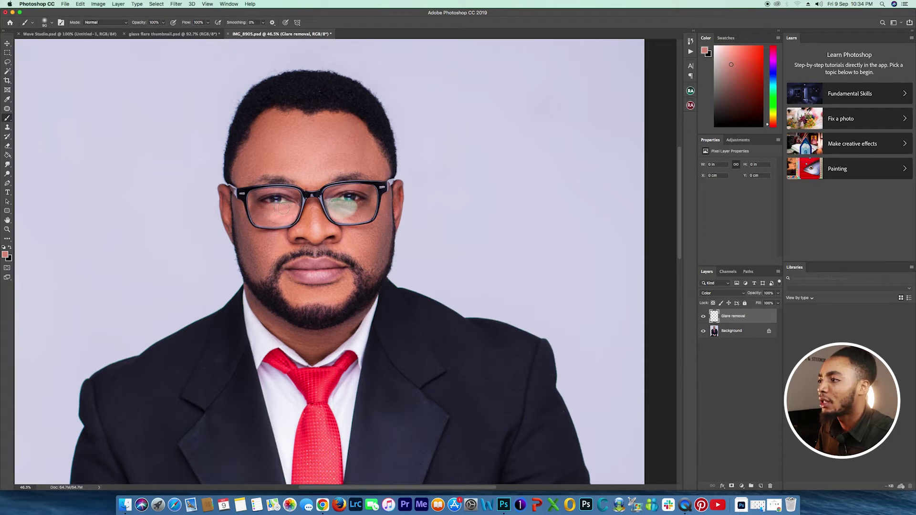
drag(273, 218, 287, 216)
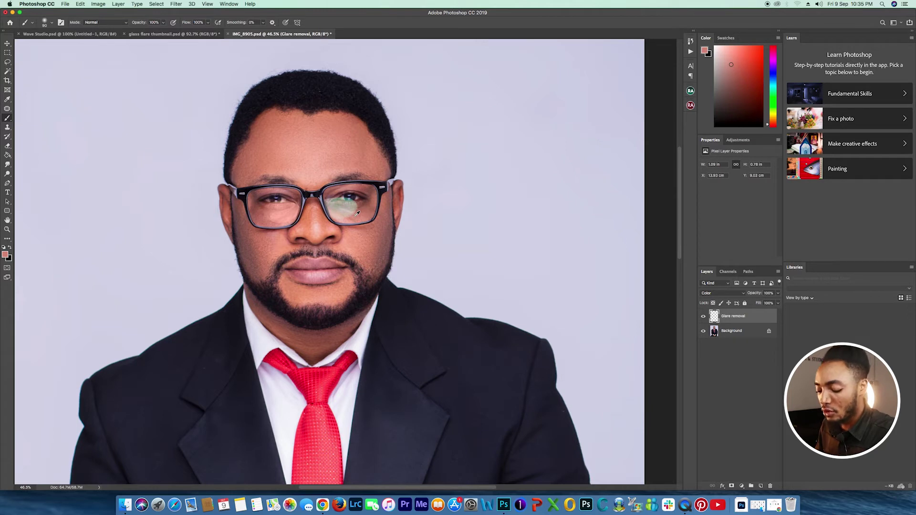
Sample nearby skin tones and paint them over the glare on the right lens.
alt+click(357, 214)
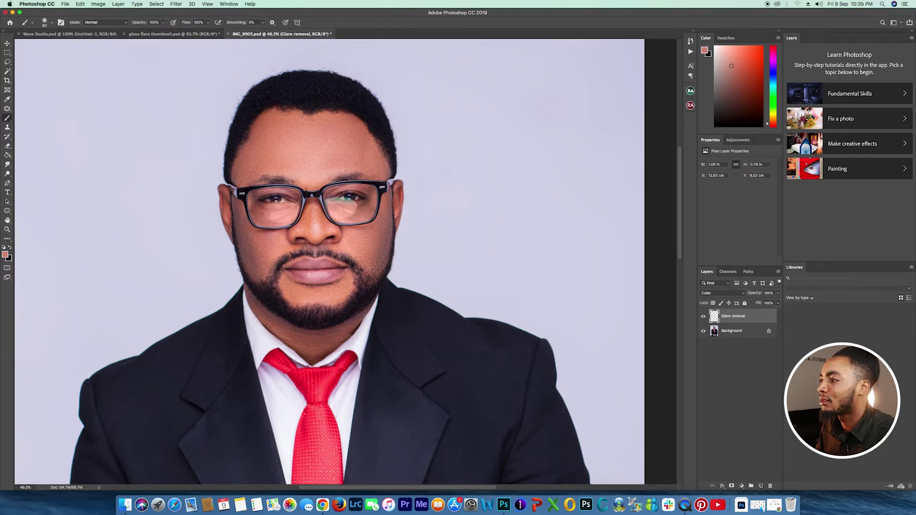
alt+click(329, 196)
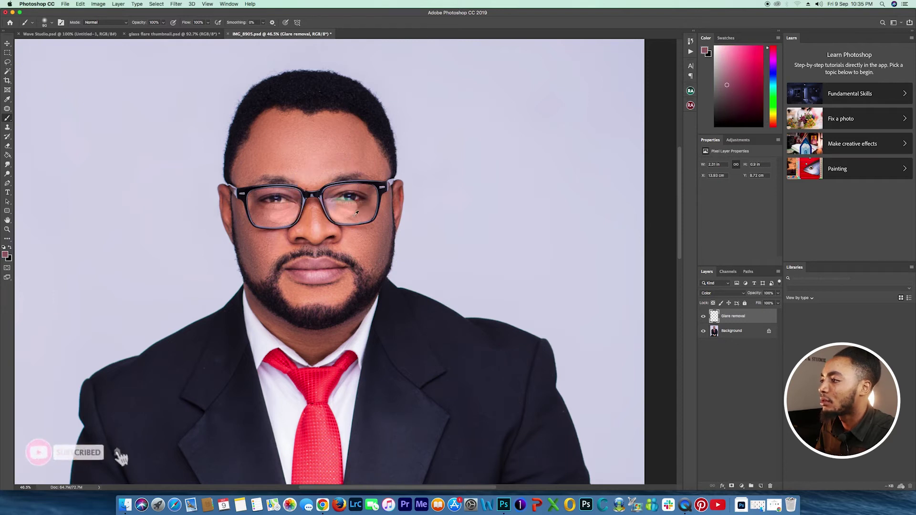
alt+click(333, 206)
click(333, 205)
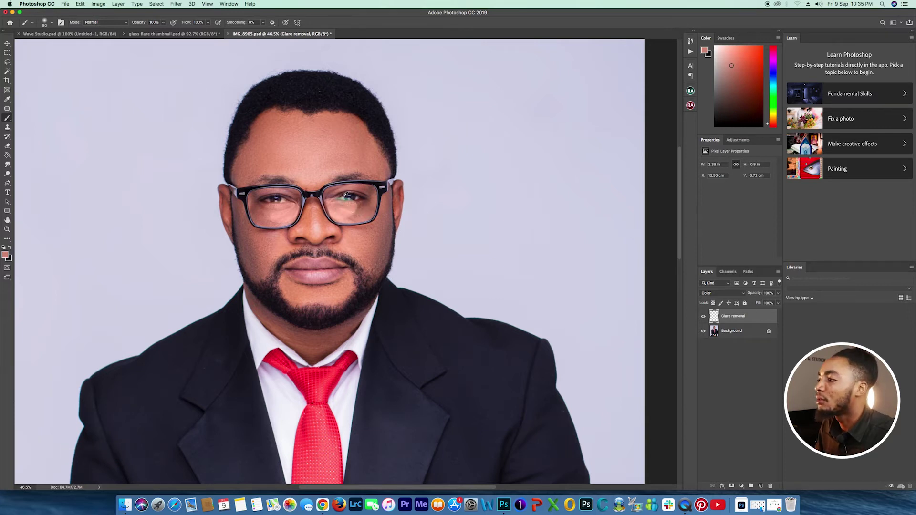
alt+click(345, 195)
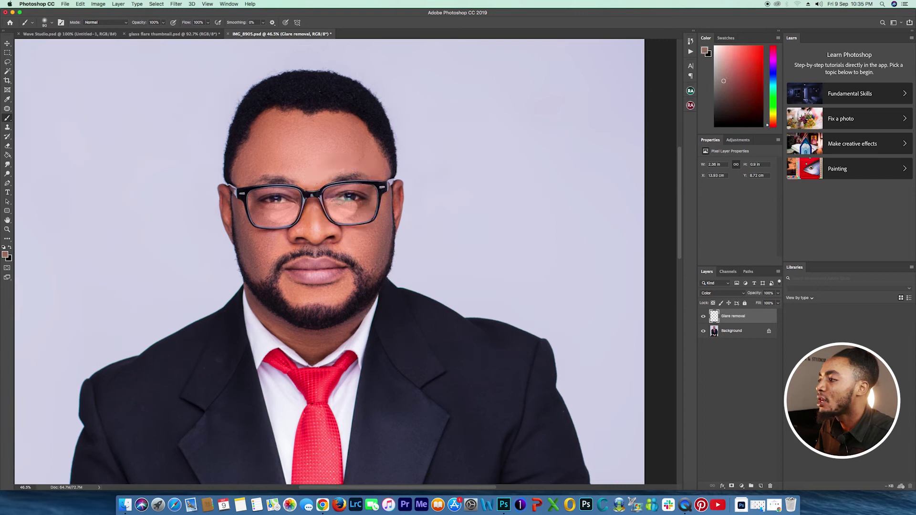
click(354, 196)
alt+click(347, 200)
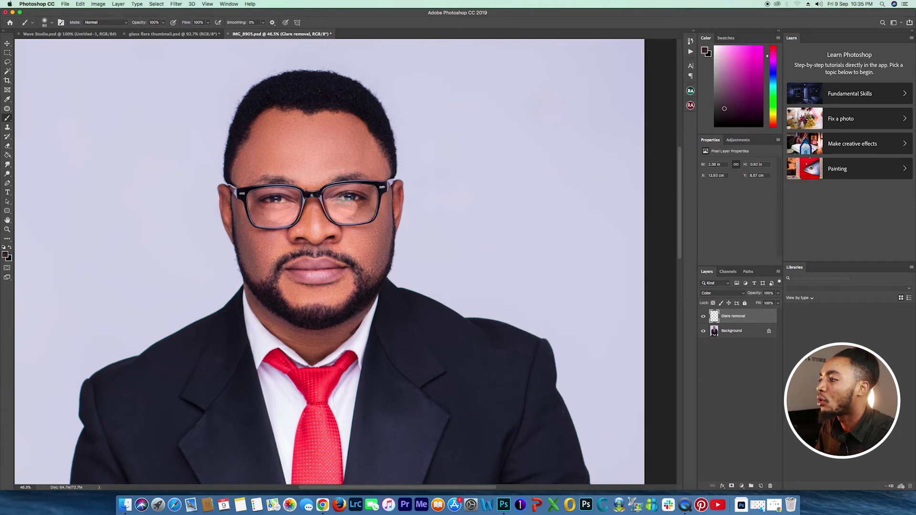
alt+click(365, 208)
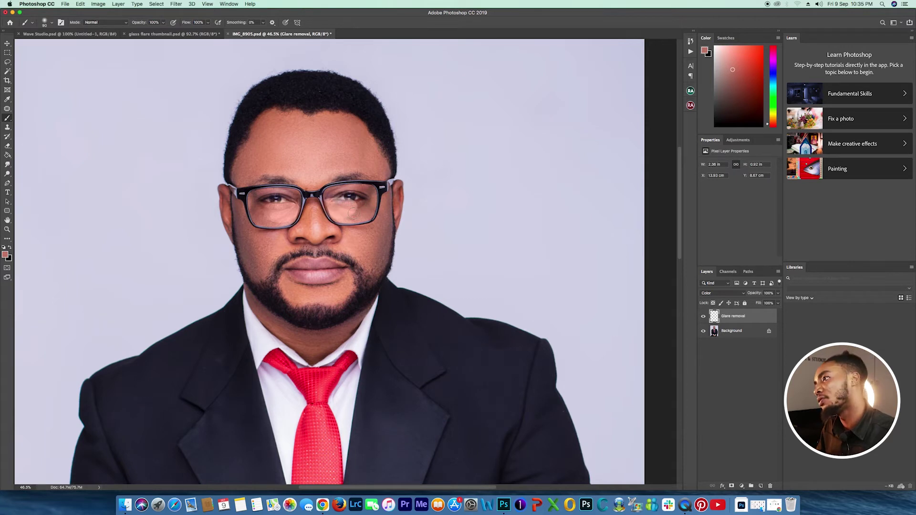
Toggle the Glare removal layer off and on to compare, then open the Retouching Academy panel.
click(704, 317)
click(705, 318)
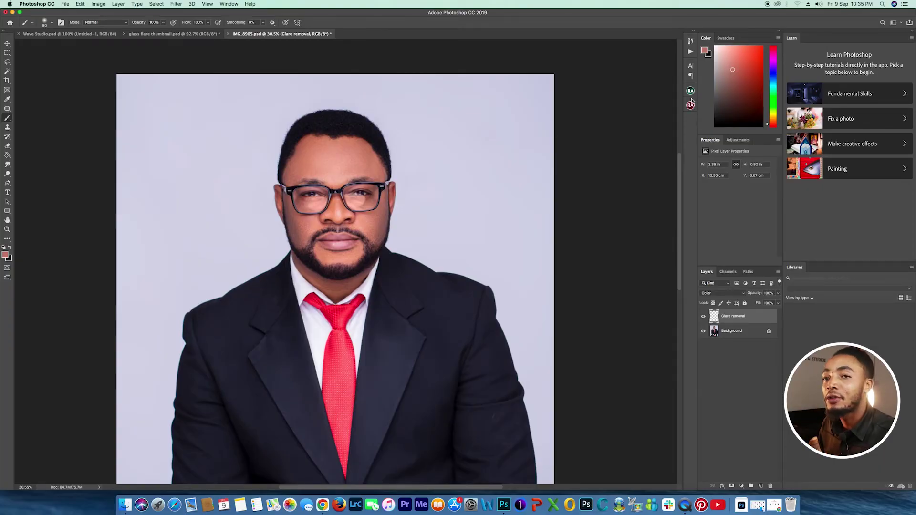
click(691, 92)
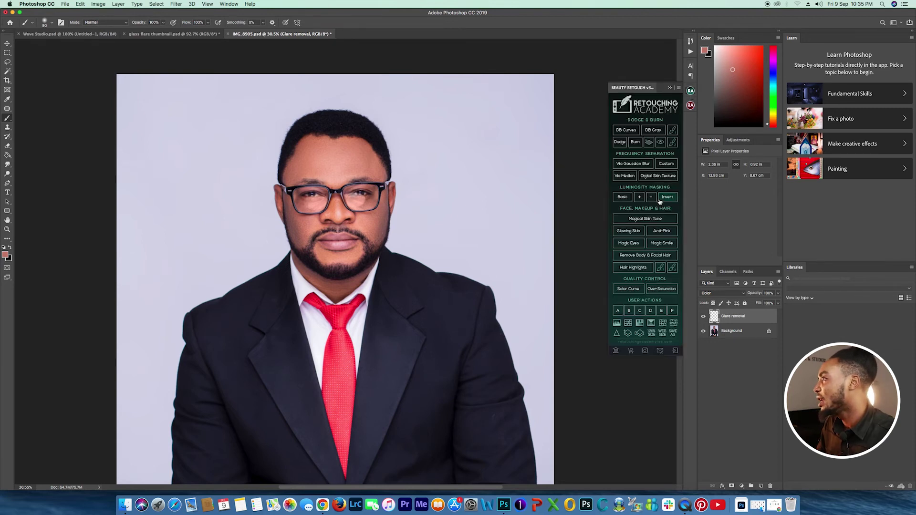
Run frequency separation via Gaussian Blur with a 6-pixel radius and hide High Frequency: Texture.
click(629, 163)
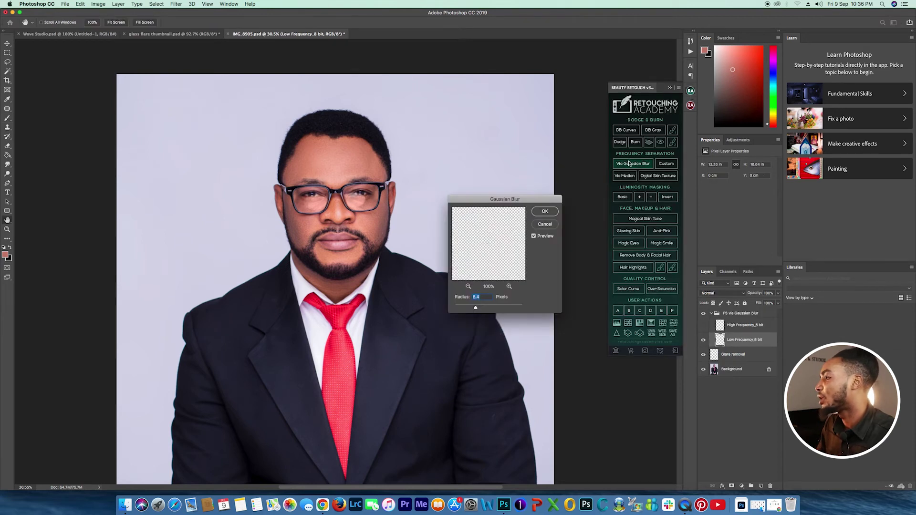
text(6)
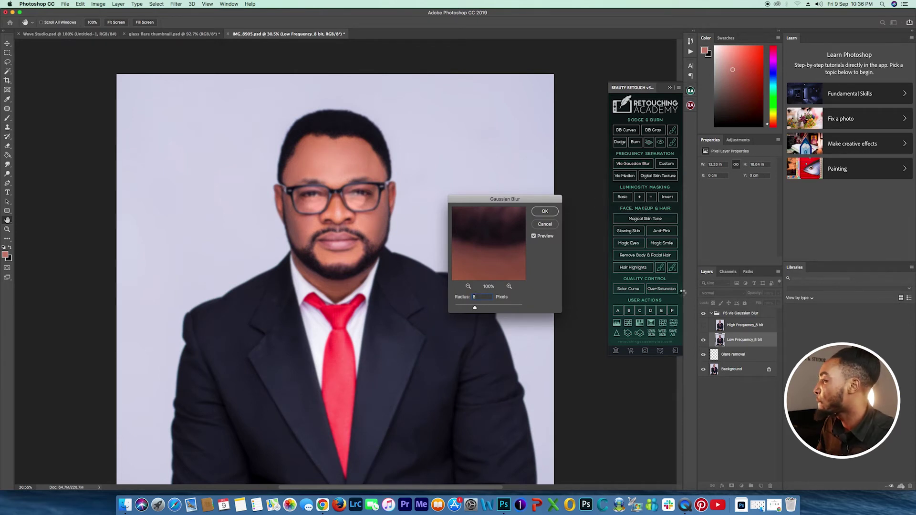
key(Return)
click(704, 341)
right_click(6, 120)
click(41, 139)
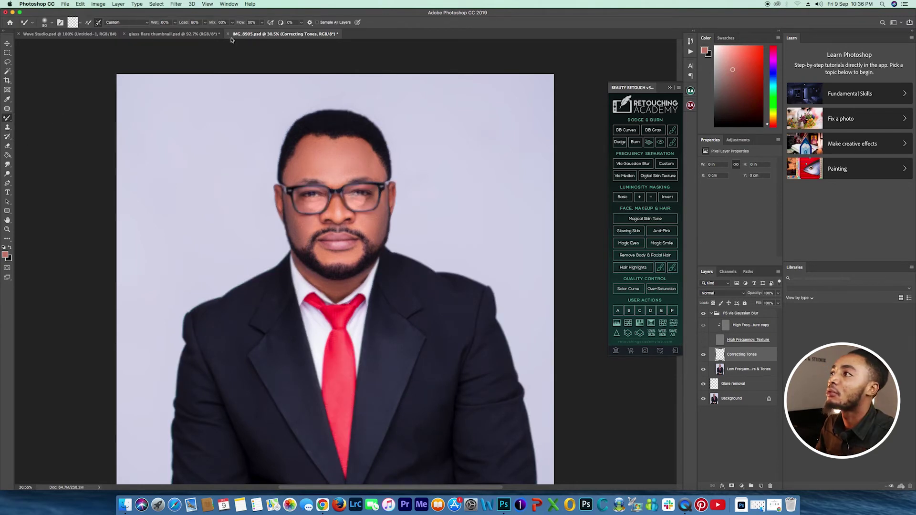
Enable Sample All Layers on the Mixer Brush and set the foreground colour to white.
click(319, 23)
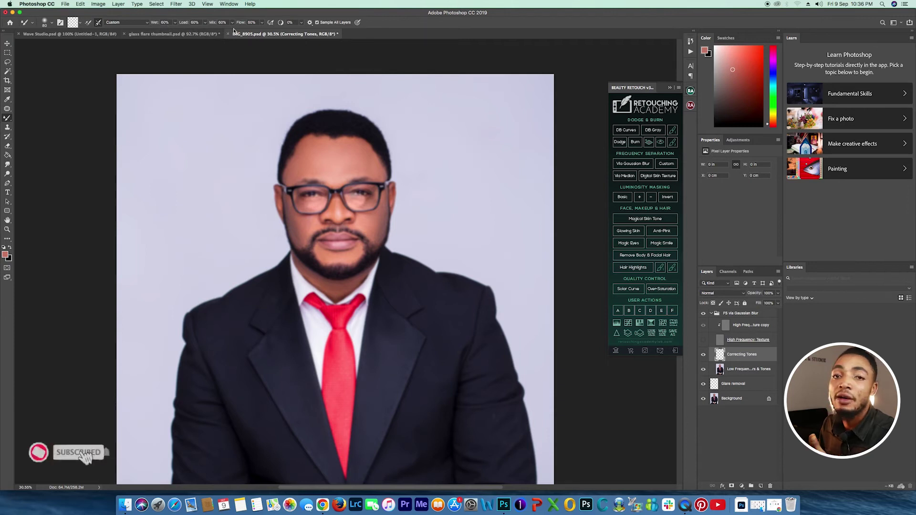
click(290, 23)
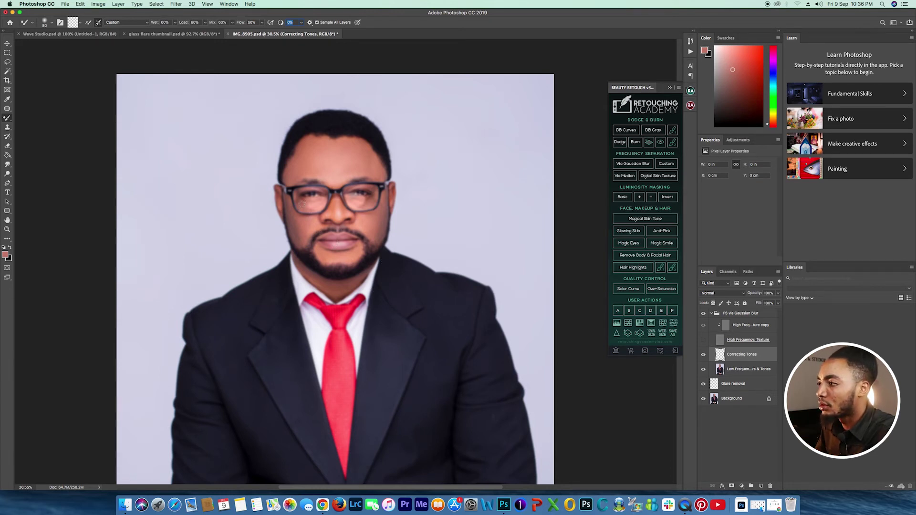
click(309, 206)
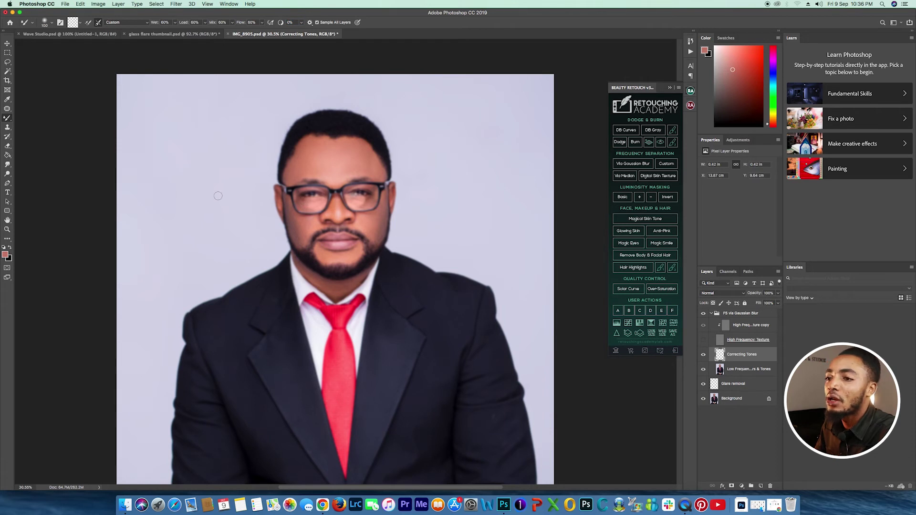
click(7, 254)
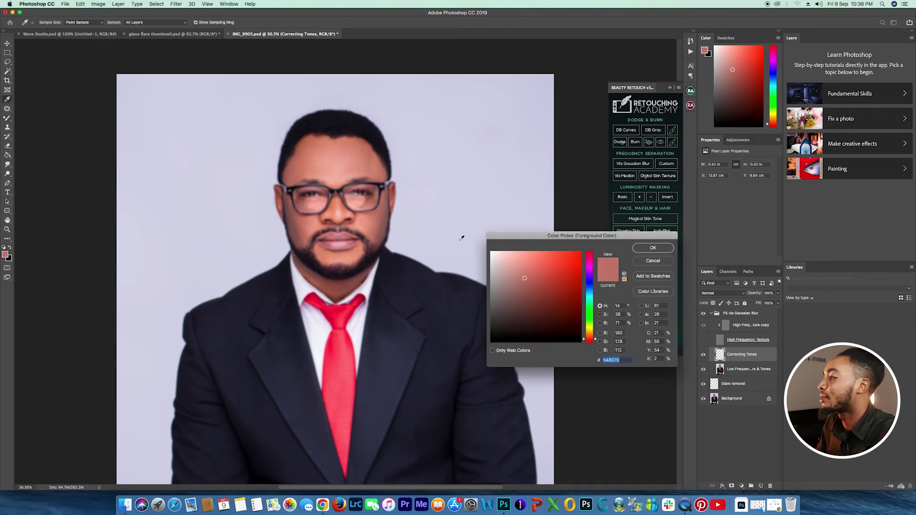
click(491, 252)
click(654, 247)
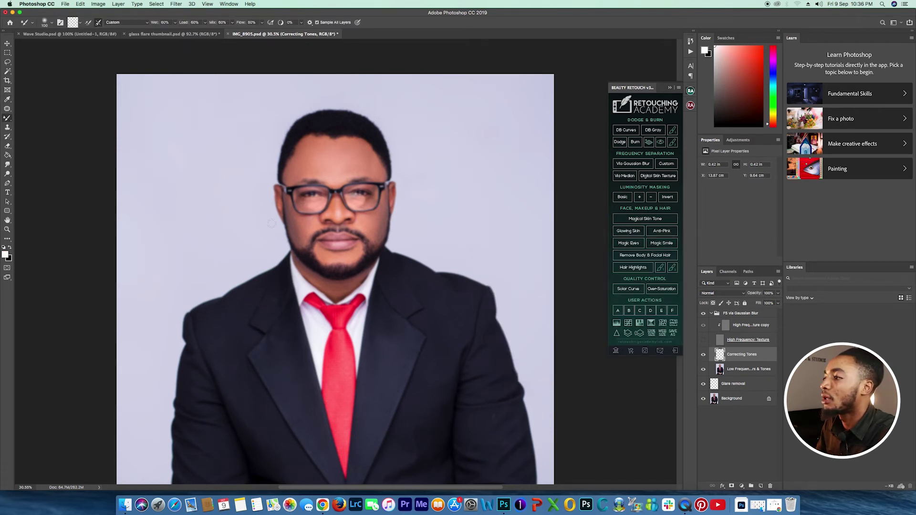
Blend skin tones beside the left eye and right lens, toggling the texture layer to check.
drag(307, 206, 309, 206)
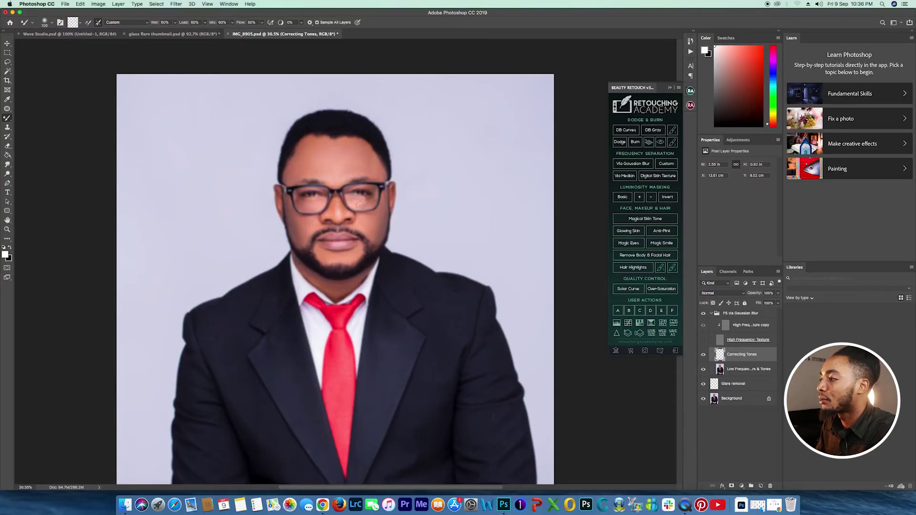
drag(371, 200, 367, 200)
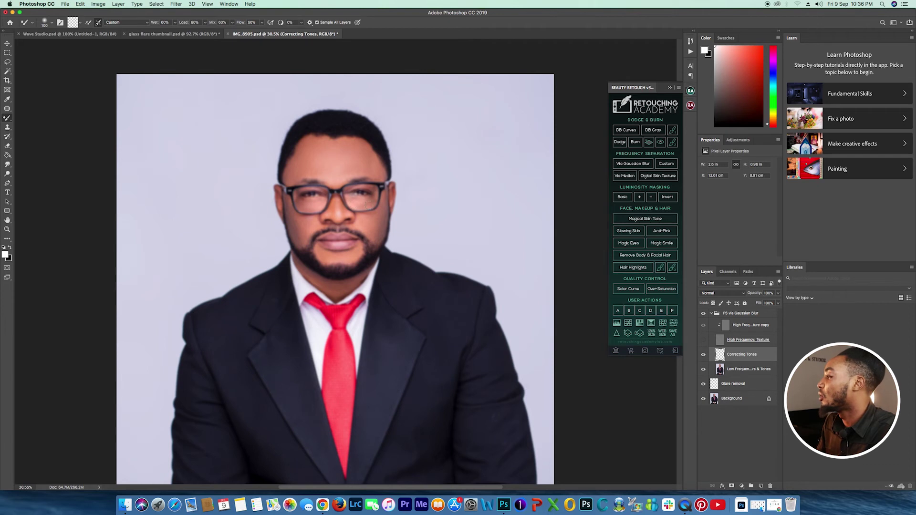
click(704, 340)
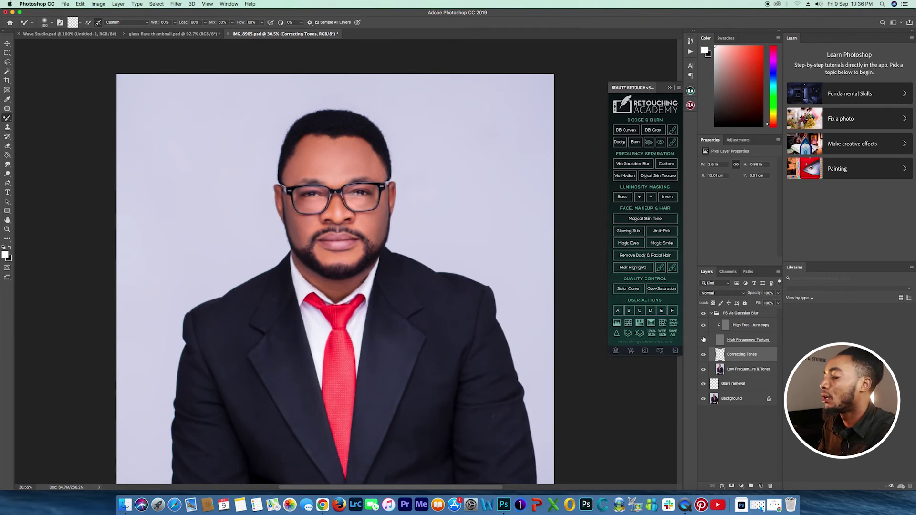
click(704, 339)
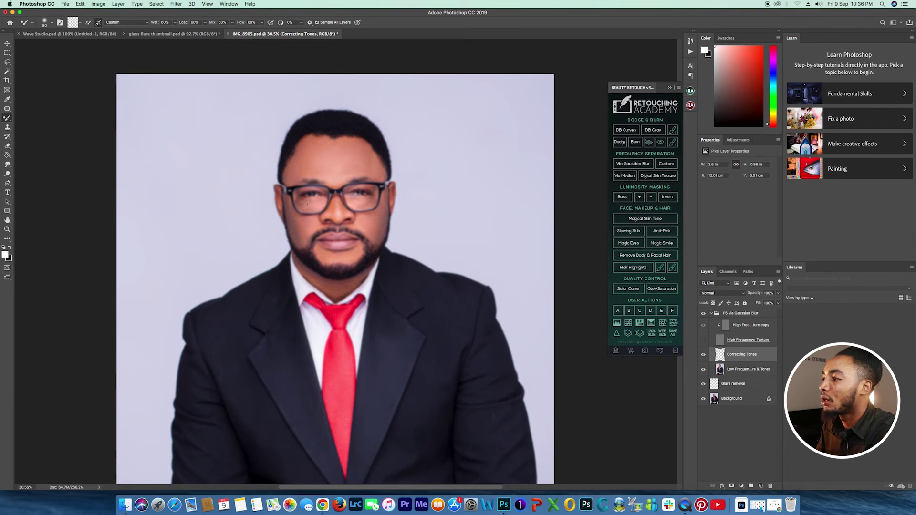
Restore High Frequency: Texture, collapse the group, and stamp all visible layers into a new layer.
key(bracketright)
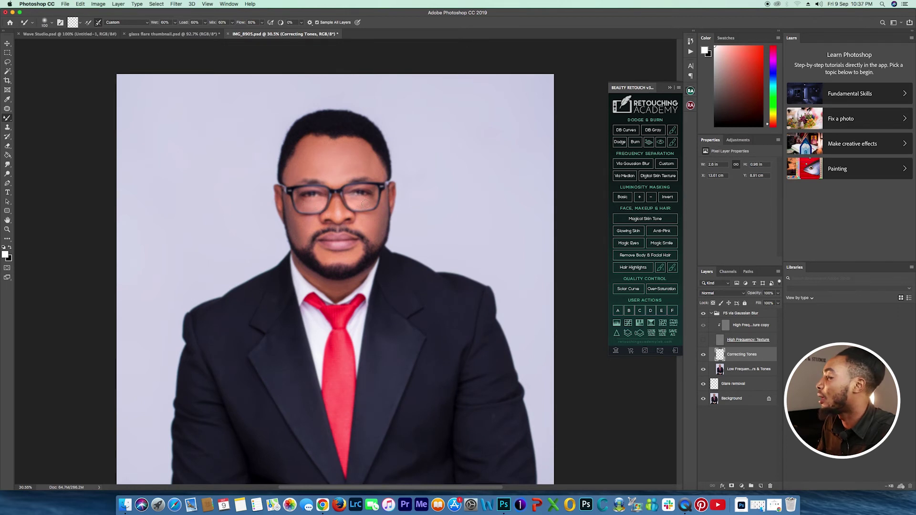
click(704, 340)
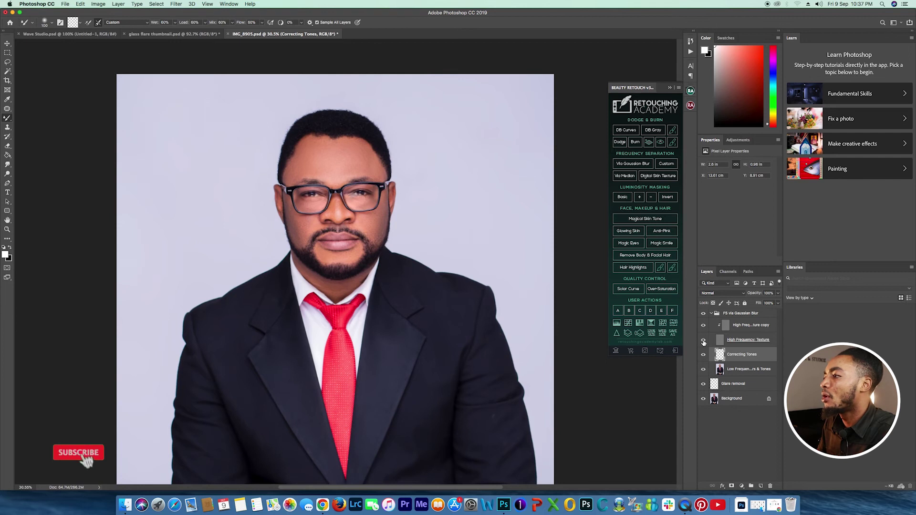
scroll(368, 265, down, 5)
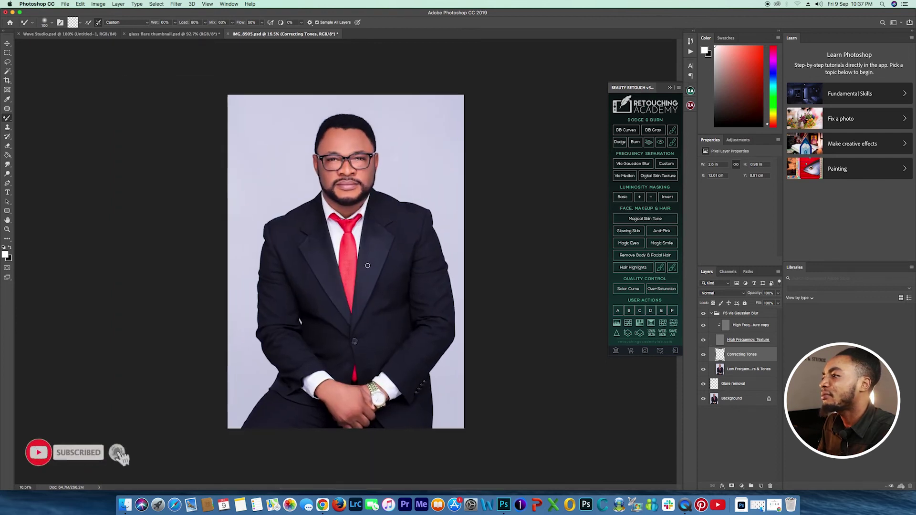
scroll(368, 265, up, 2)
scroll(368, 266, down, 2)
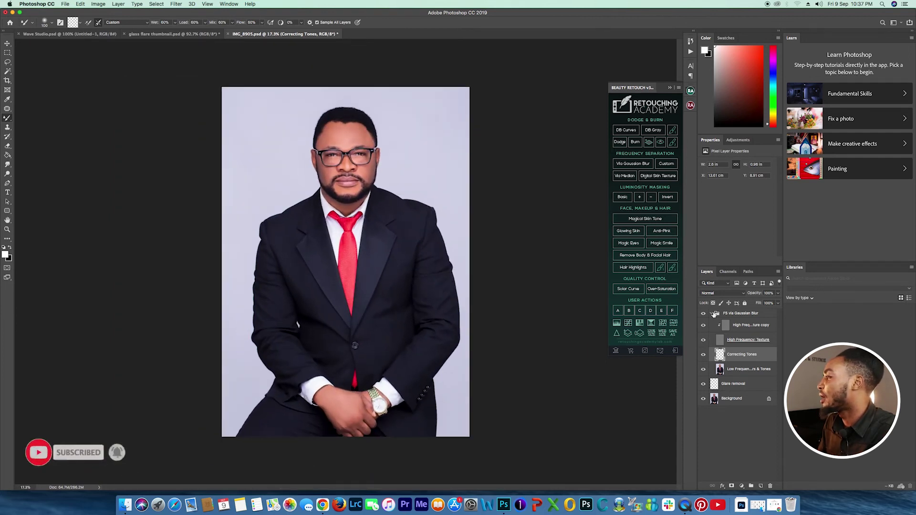
click(712, 313)
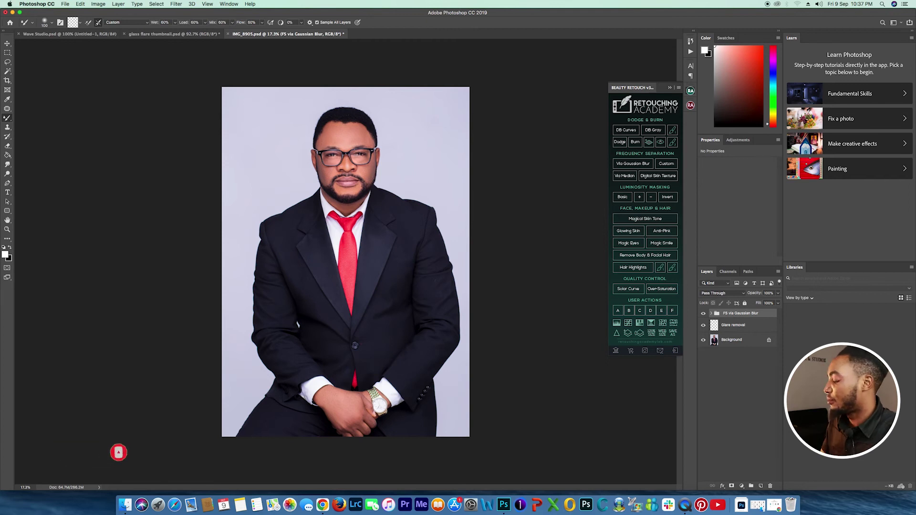
key(super+alt+shift+e)
Heal the dark spot near the glasses with the Spot Healing Brush.
key(j)
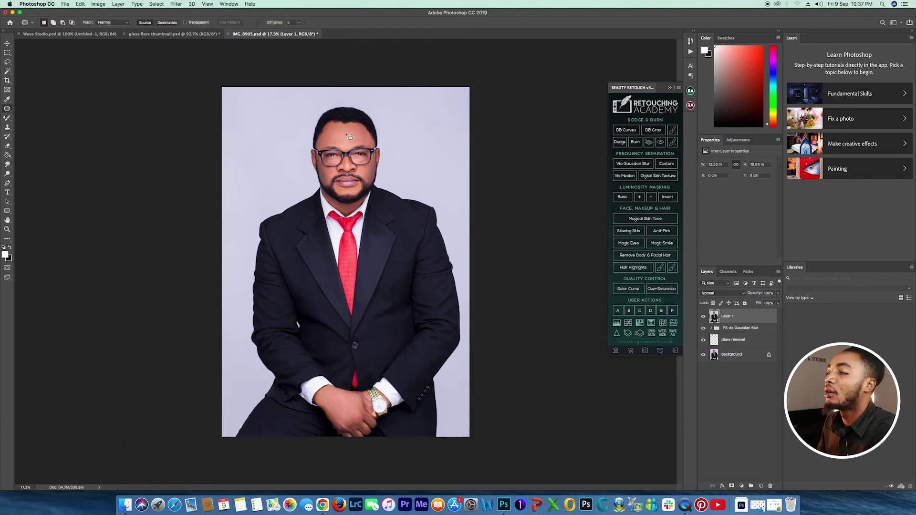
scroll(344, 171, up, 4)
right_click(7, 109)
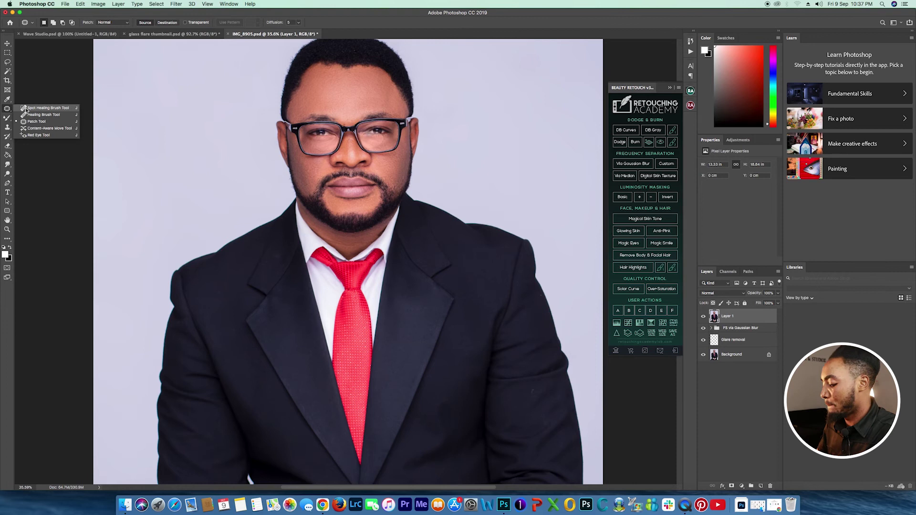
click(34, 109)
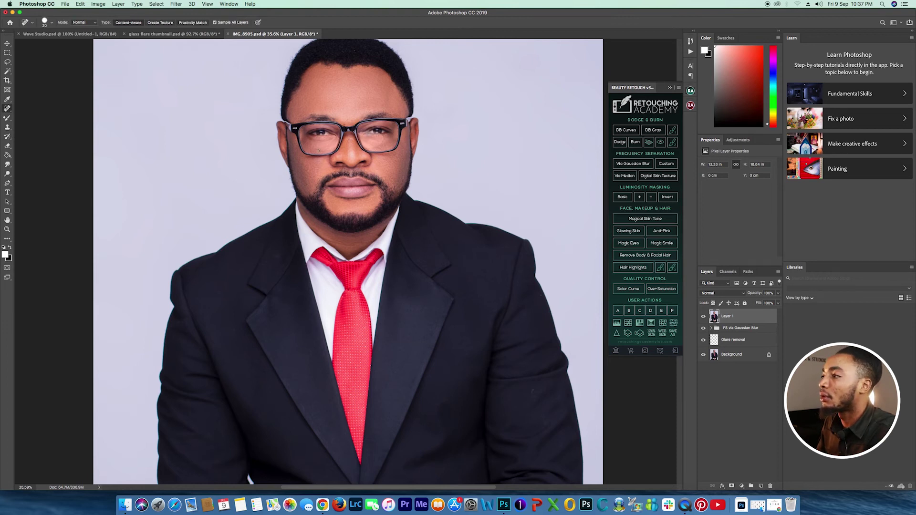
mouse_move(319, 150)
mouse_down()
mouse_move(383, 139)
mouse_move(376, 146)
mouse_up()
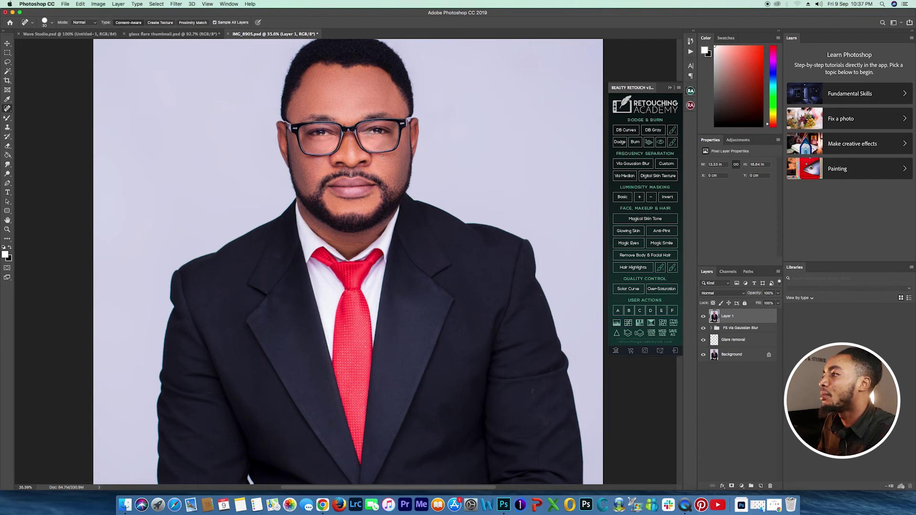